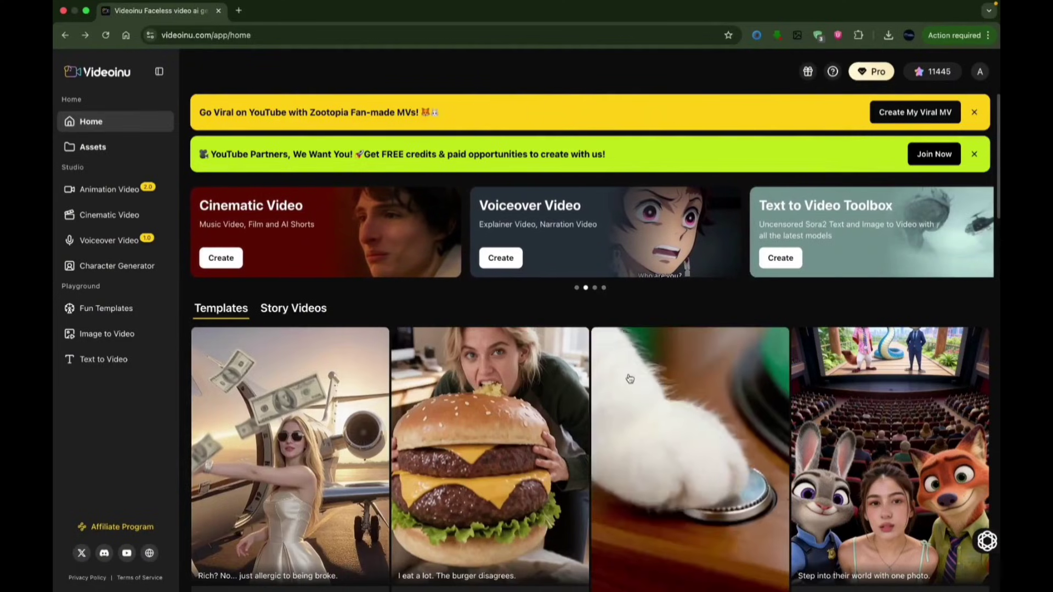
- Browse the home templates, then create a new untitled Animation Video project
{"action": "scroll", "coordinate": [629, 378], "scroll_direction": "down", "scroll_amount": 2}
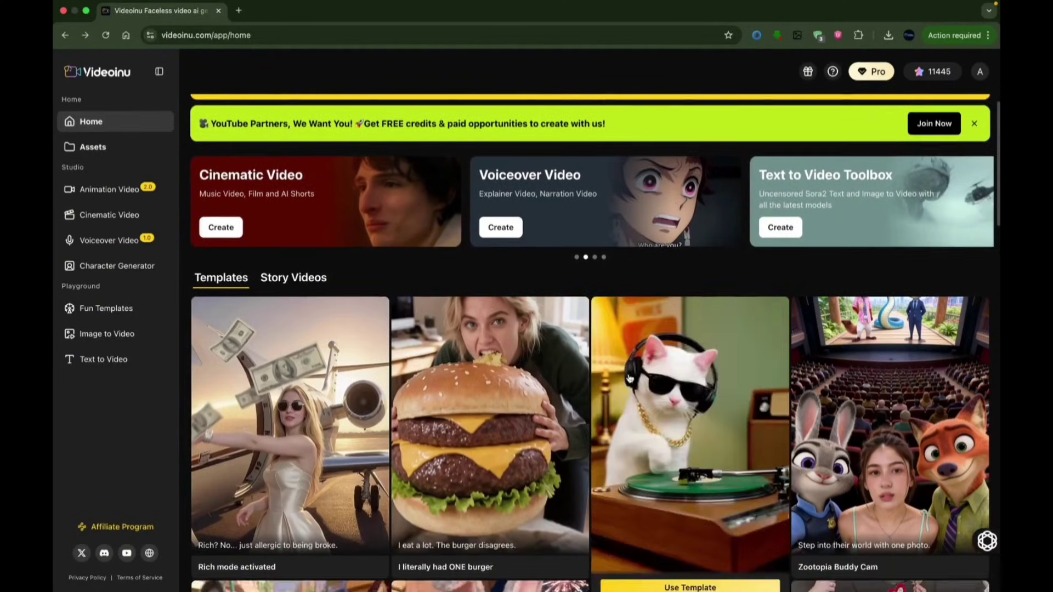
{"action": "scroll", "coordinate": [630, 379], "scroll_direction": "down", "scroll_amount": 4}
{"action": "scroll", "coordinate": [629, 378], "scroll_direction": "down", "scroll_amount": 2}
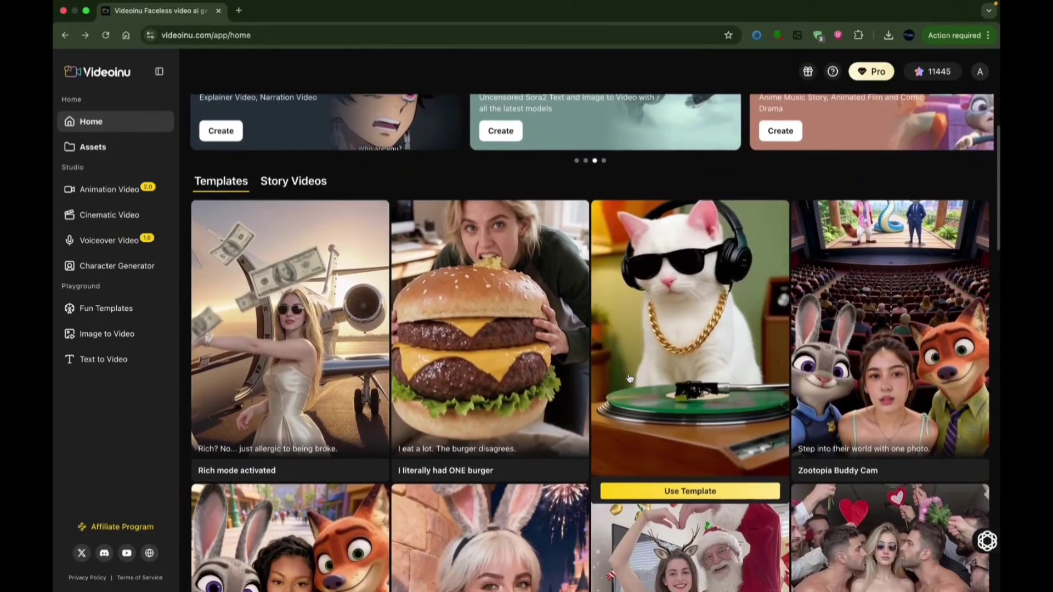
{"action": "scroll", "coordinate": [314, 254], "scroll_direction": "up", "scroll_amount": 5}
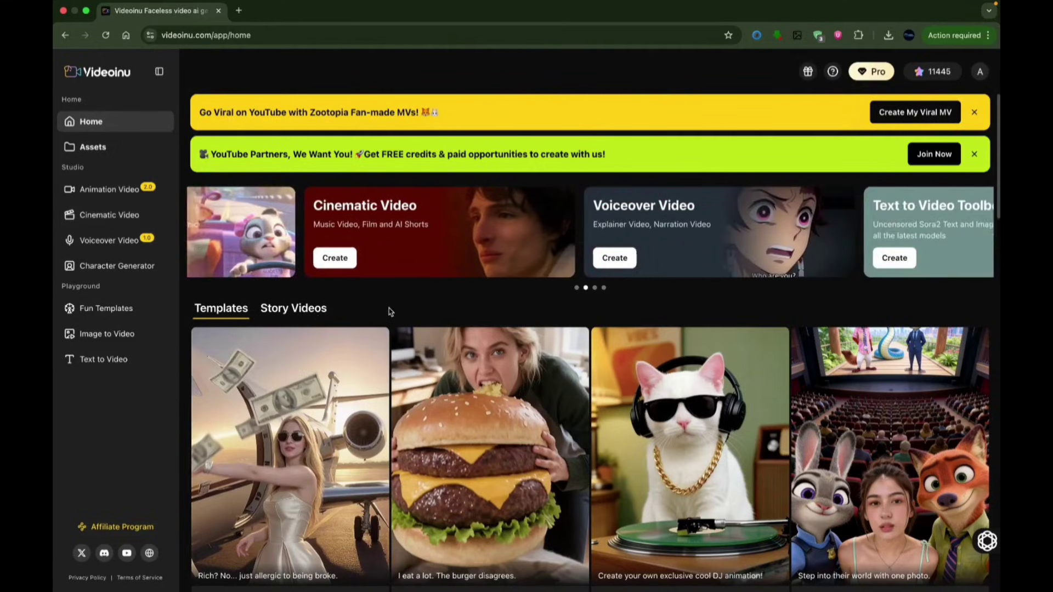
{"action": "left_click", "coordinate": [110, 192]}
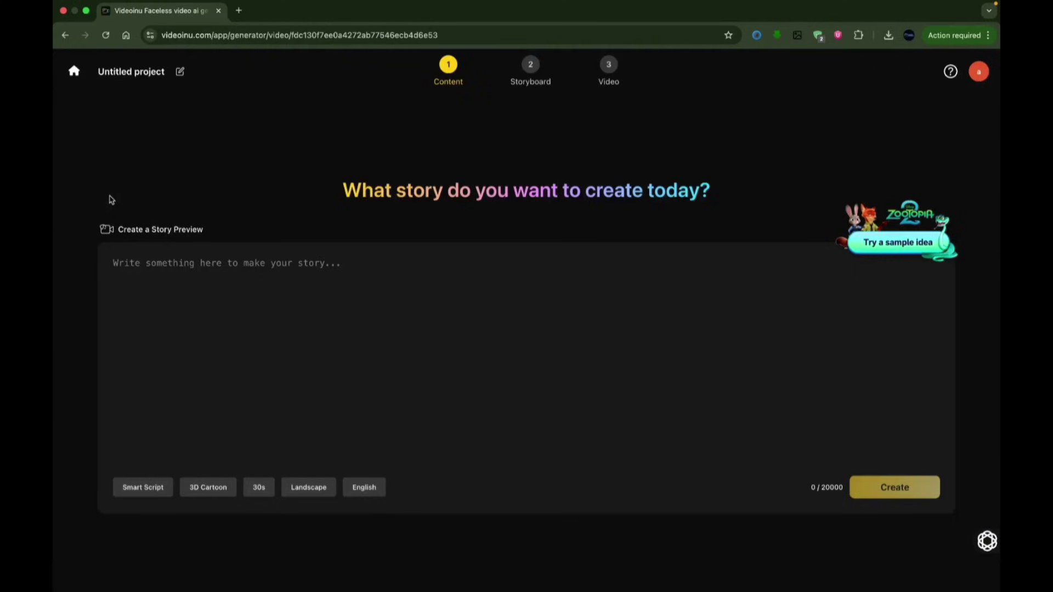
{"action": "left_click", "coordinate": [213, 495]}
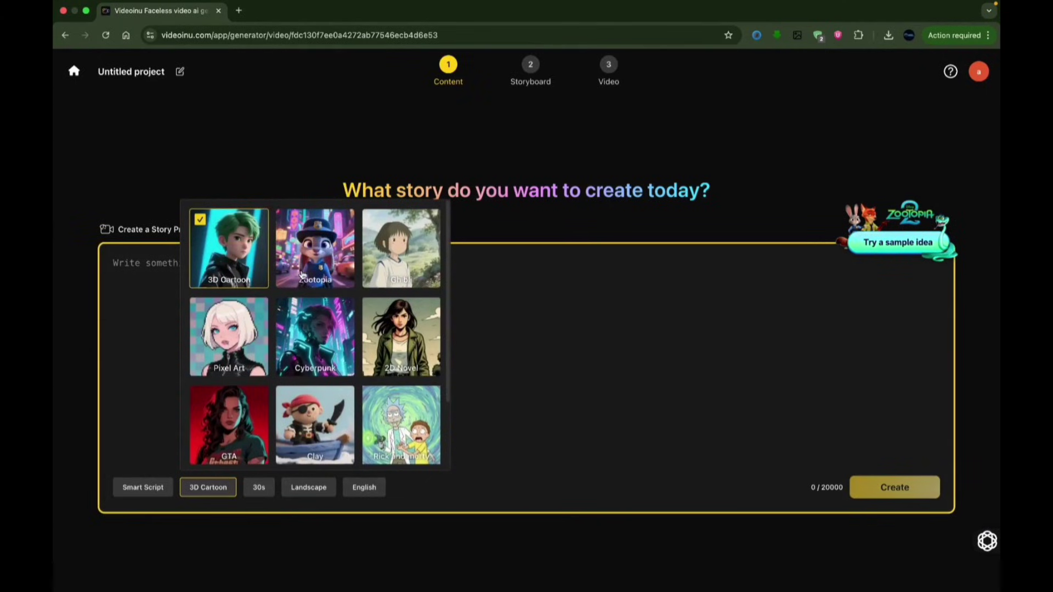
{"action": "scroll", "coordinate": [337, 351], "scroll_direction": "down", "scroll_amount": 2}
{"action": "left_click", "coordinate": [260, 488]}
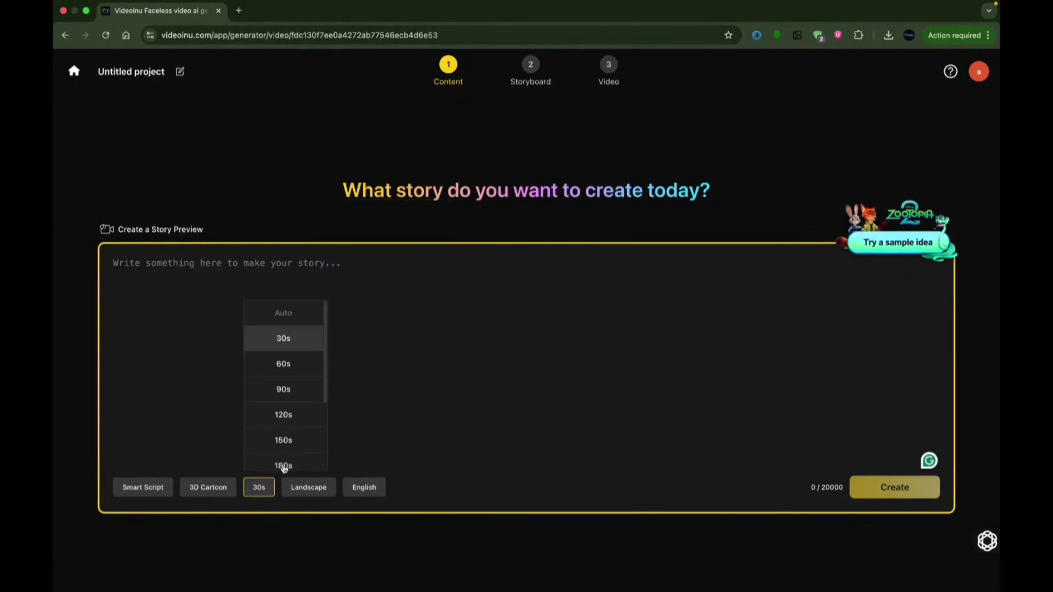
{"action": "scroll", "coordinate": [289, 462], "scroll_direction": "down", "scroll_amount": 3}
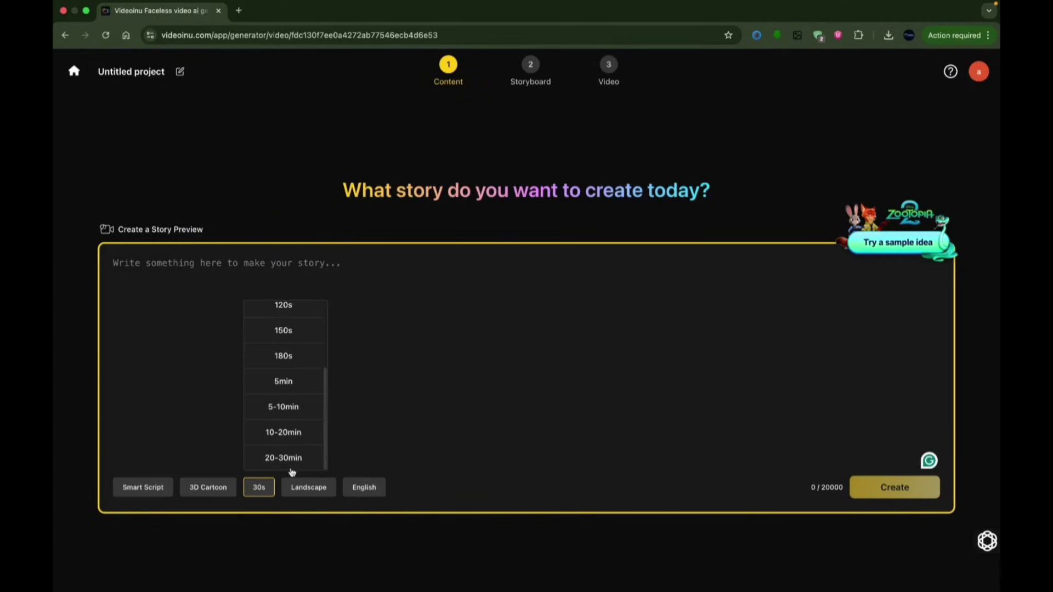
{"action": "left_click", "coordinate": [322, 488]}
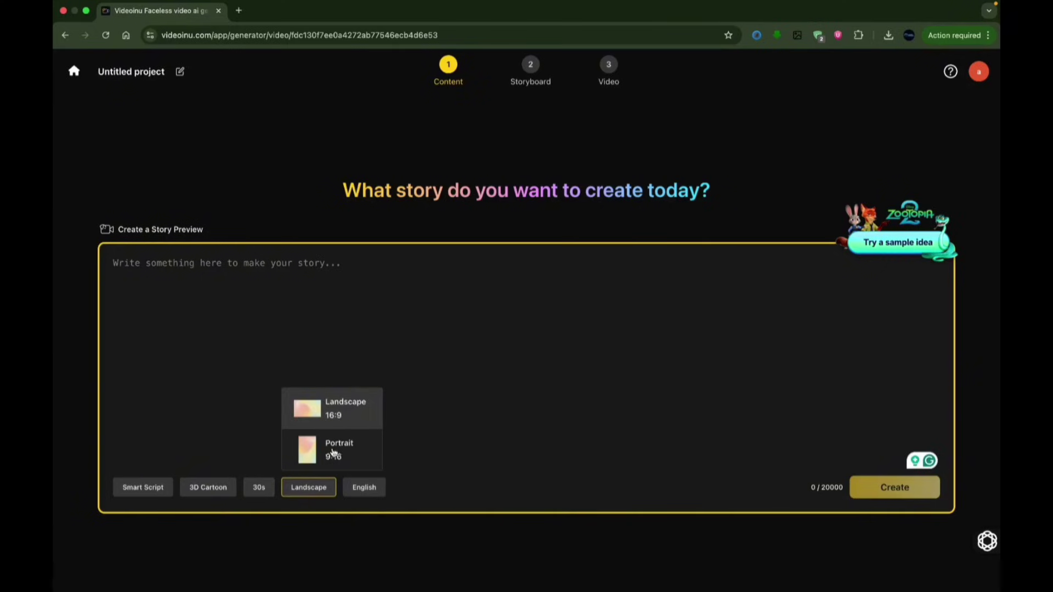
{"action": "left_click", "coordinate": [364, 488]}
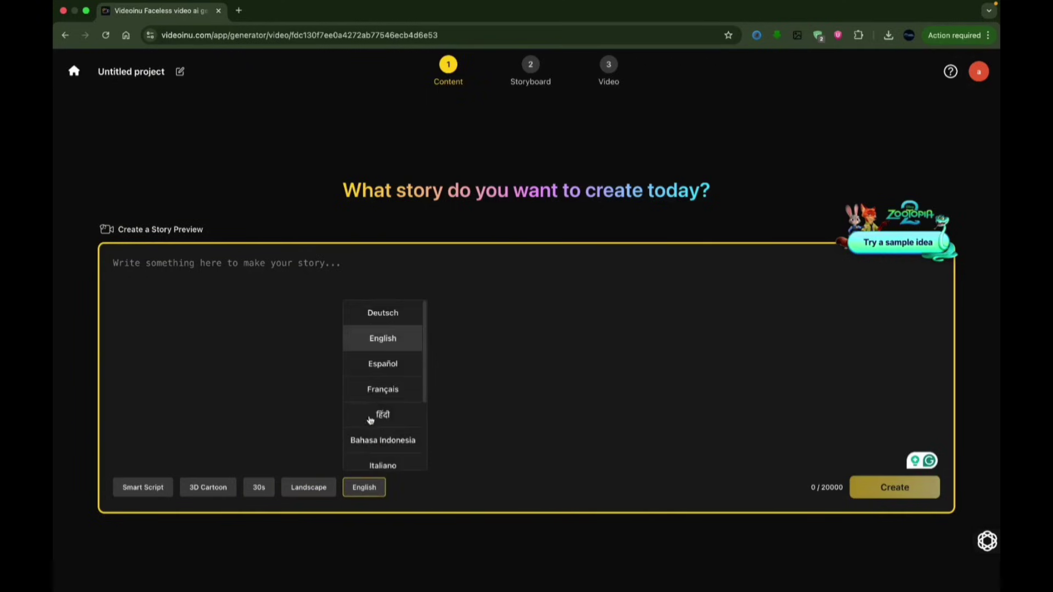
{"action": "scroll", "coordinate": [390, 421], "scroll_direction": "down", "scroll_amount": 3}
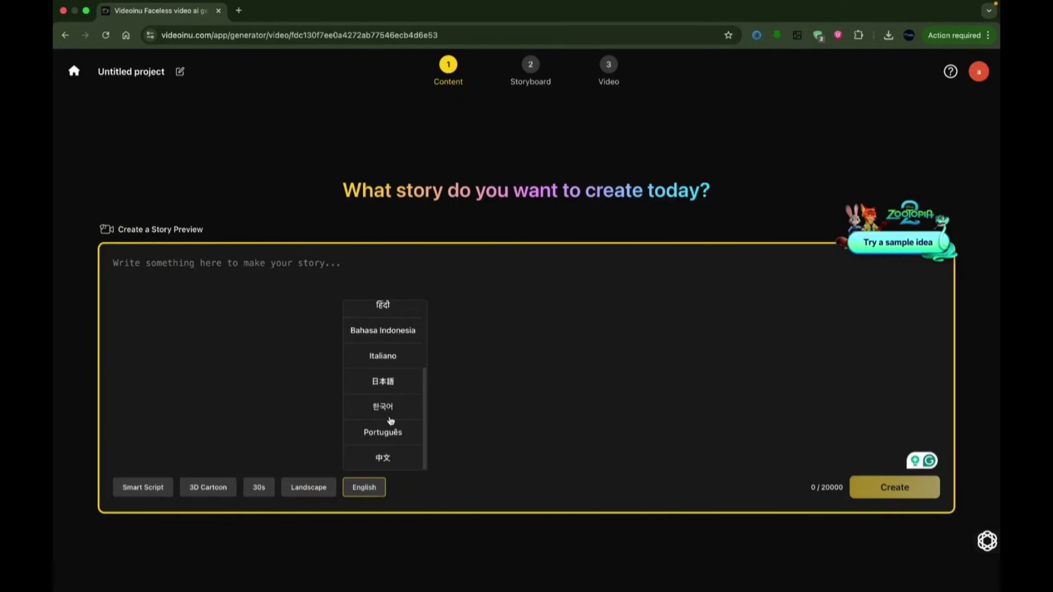
{"action": "scroll", "coordinate": [390, 421], "scroll_direction": "up", "scroll_amount": 3}
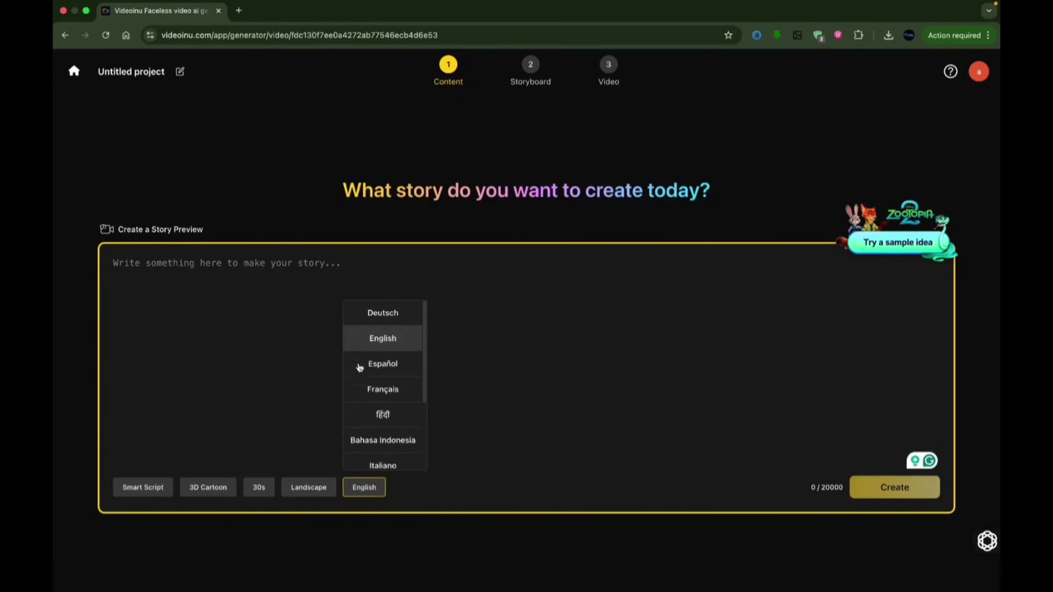
{"action": "left_click", "coordinate": [248, 337]}
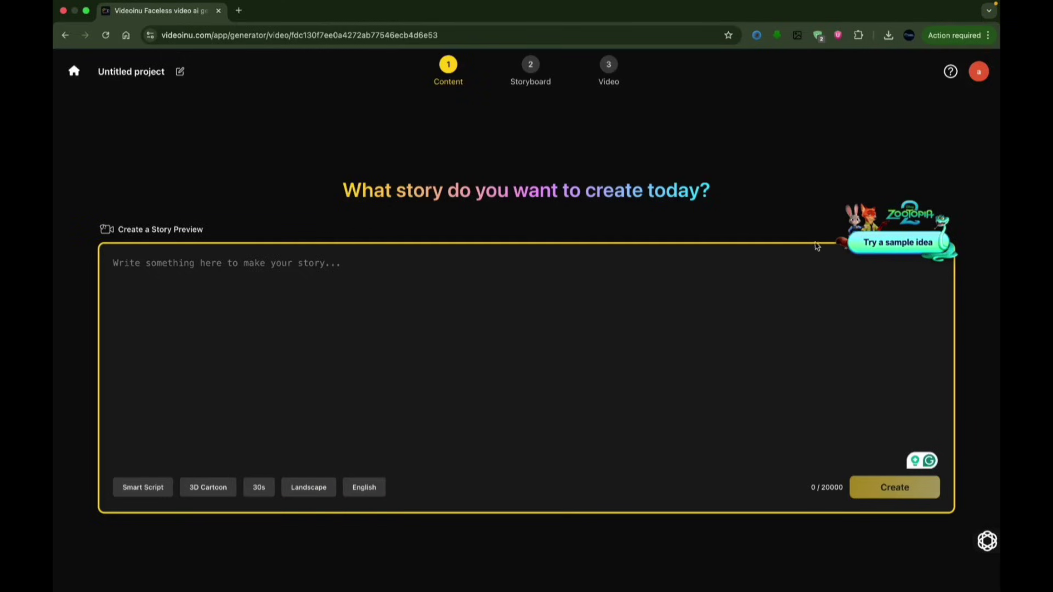
{"action": "left_click", "coordinate": [874, 227]}
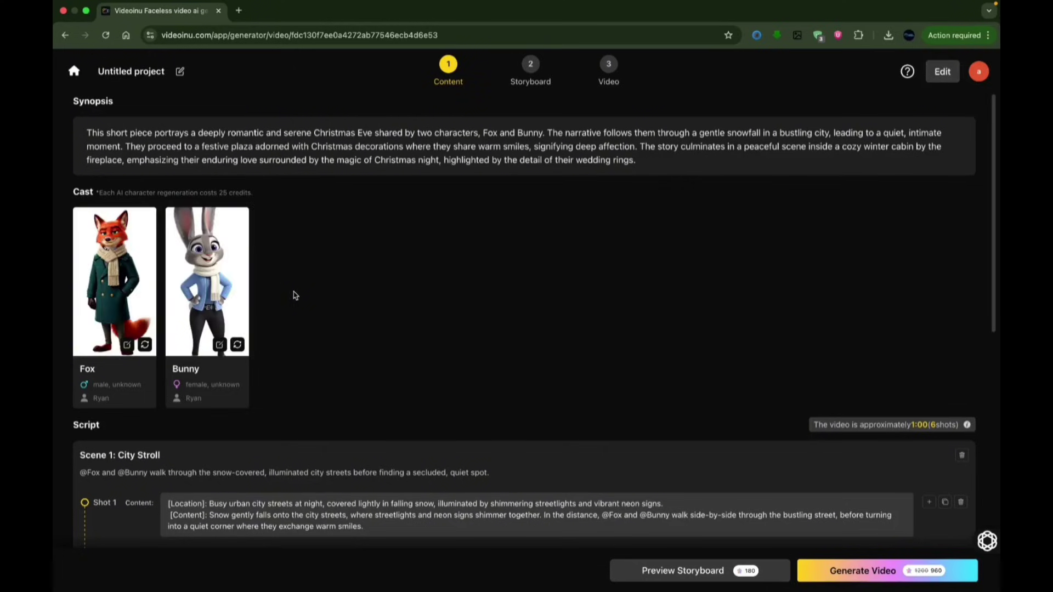
- Add the Fox character to the cast with voice Ryan, gender Male and age Unknown
{"action": "left_click", "coordinate": [112, 323]}
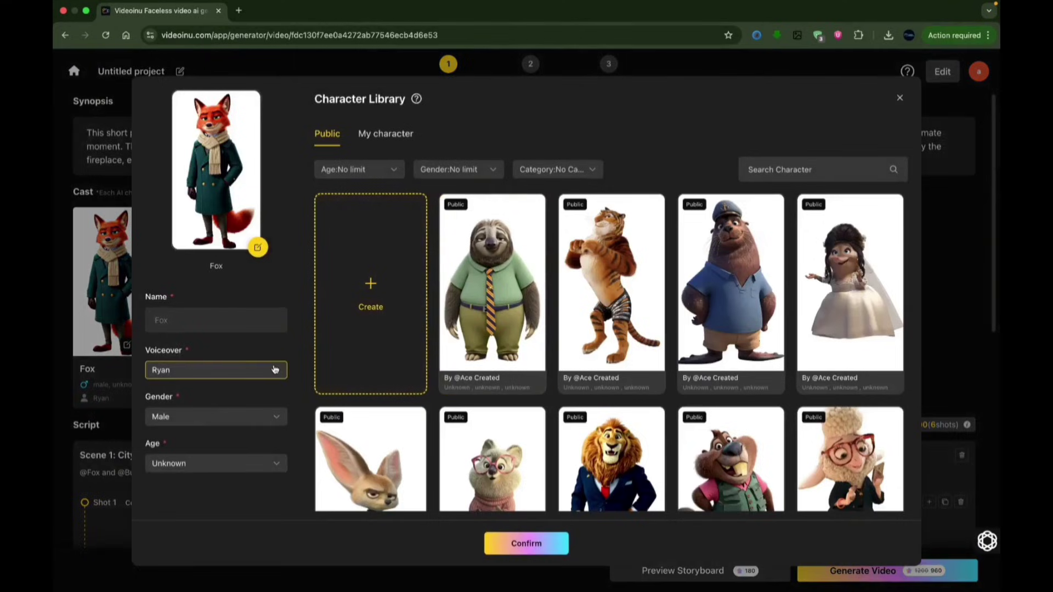
{"action": "left_click", "coordinate": [274, 370]}
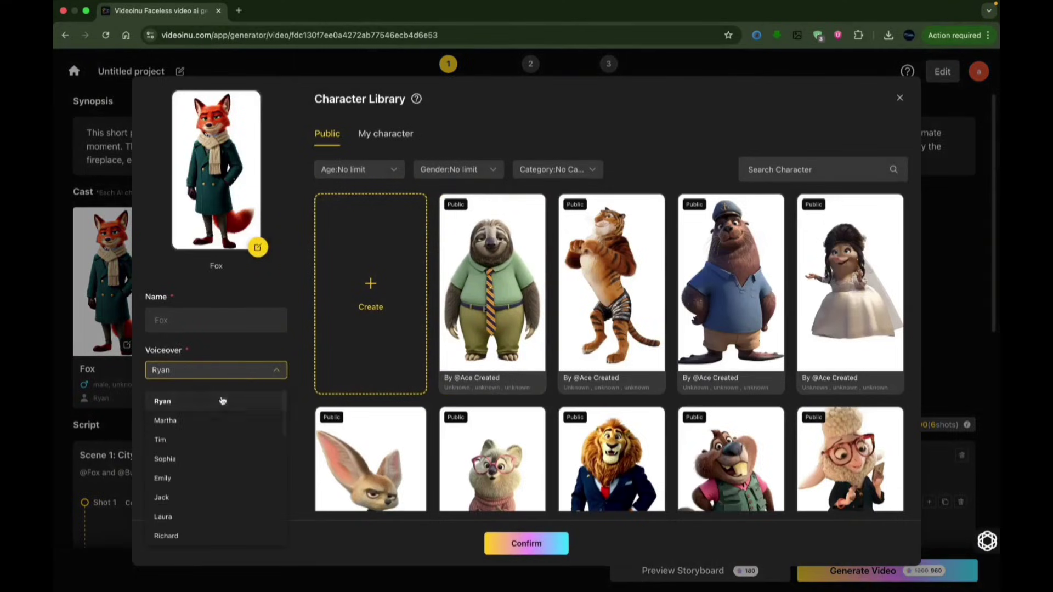
{"action": "scroll", "coordinate": [234, 433], "scroll_direction": "down", "scroll_amount": 3}
{"action": "scroll", "coordinate": [235, 441], "scroll_direction": "down", "scroll_amount": 2}
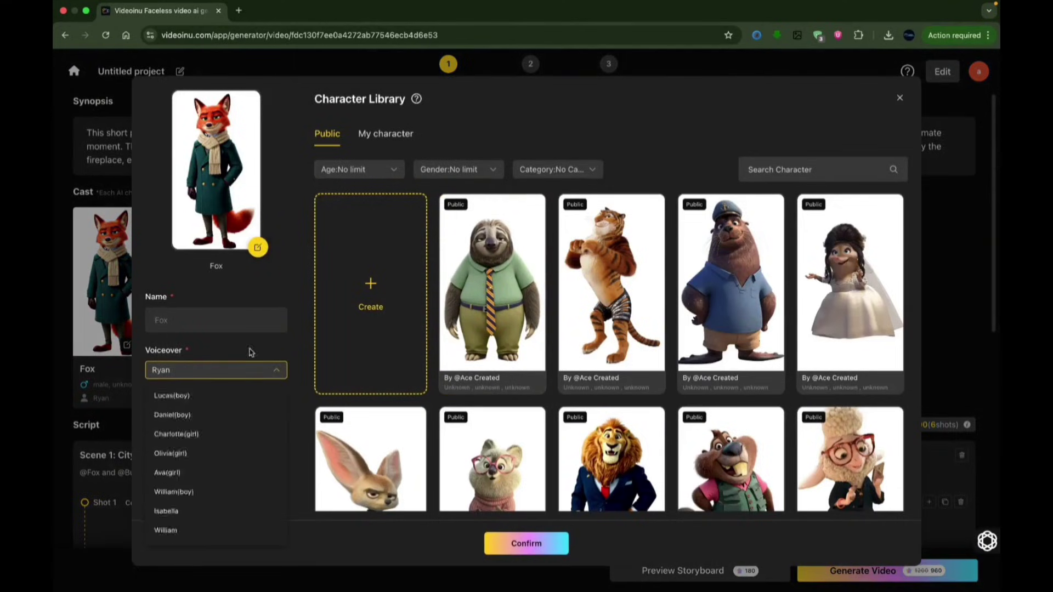
{"action": "left_click", "coordinate": [291, 336]}
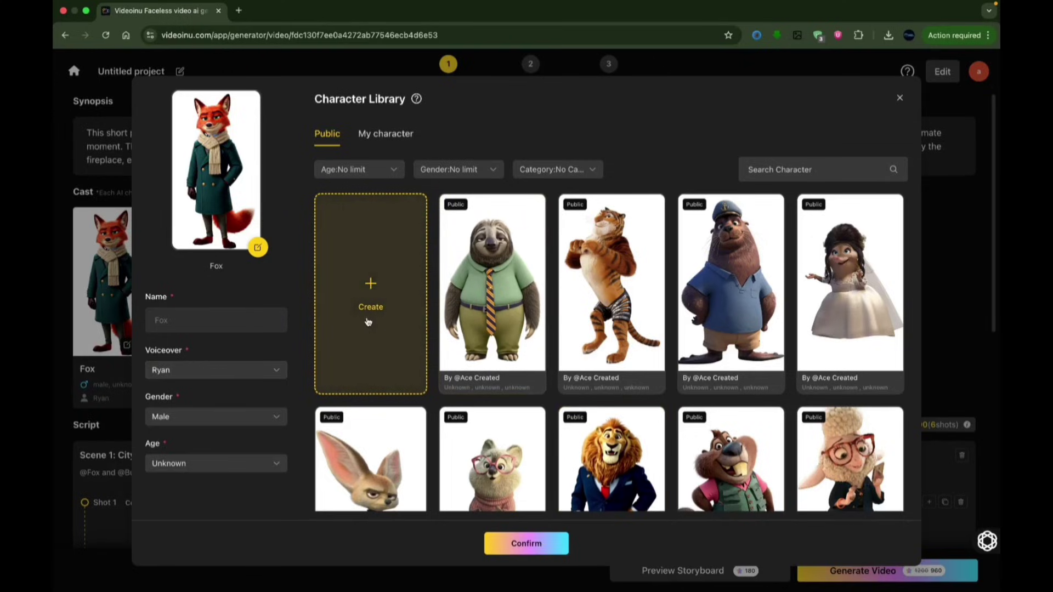
{"action": "scroll", "coordinate": [557, 456], "scroll_direction": "down", "scroll_amount": 5}
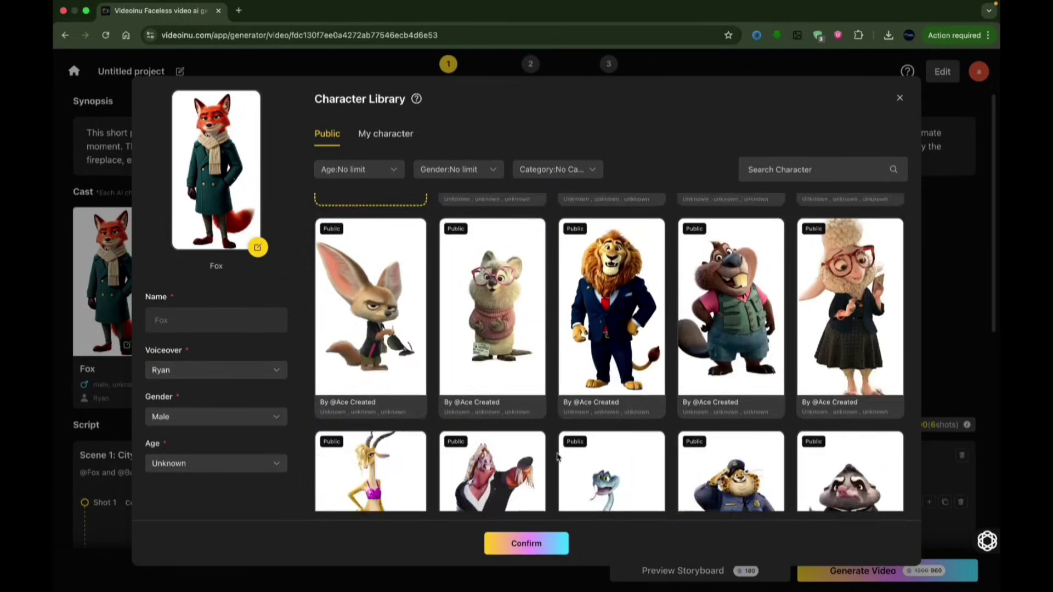
{"action": "scroll", "coordinate": [558, 456], "scroll_direction": "down", "scroll_amount": 5}
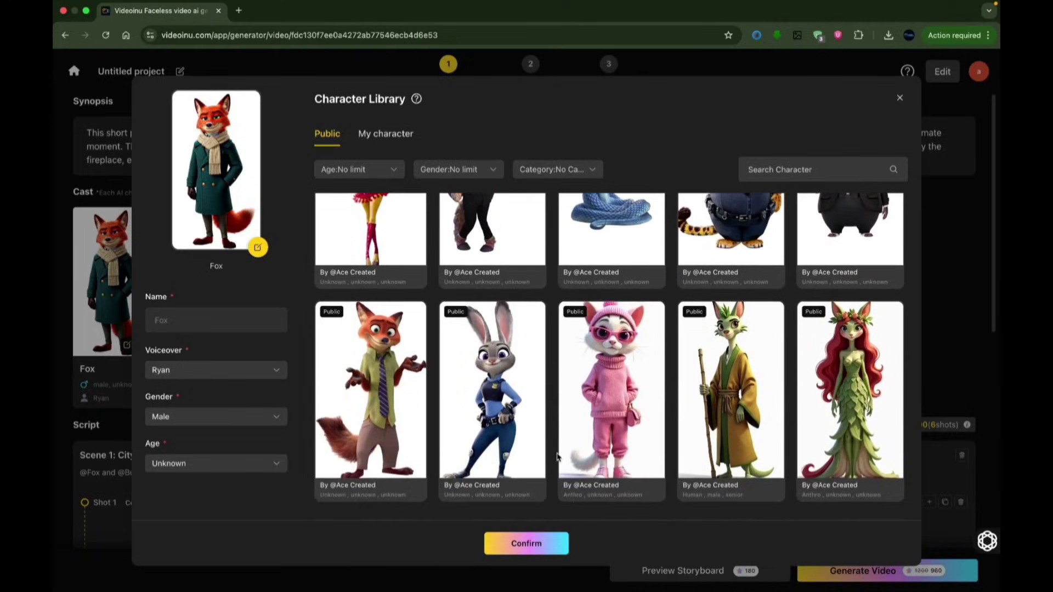
{"action": "left_click", "coordinate": [522, 543]}
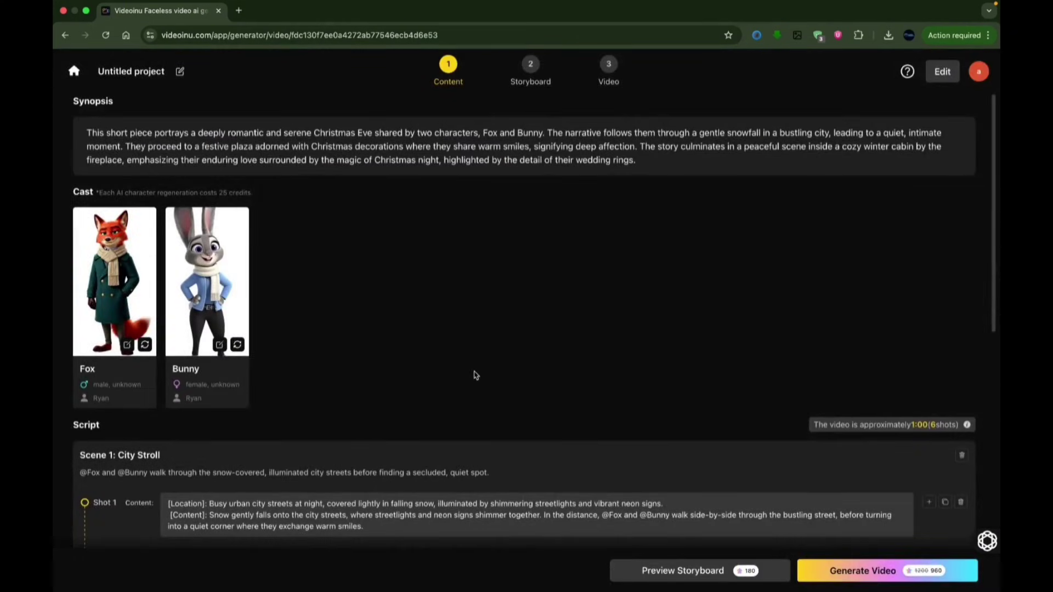
- Review the six-shot script for 'The Eternal Christmas' storyboard
{"action": "scroll", "coordinate": [476, 375], "scroll_direction": "down", "scroll_amount": 5}
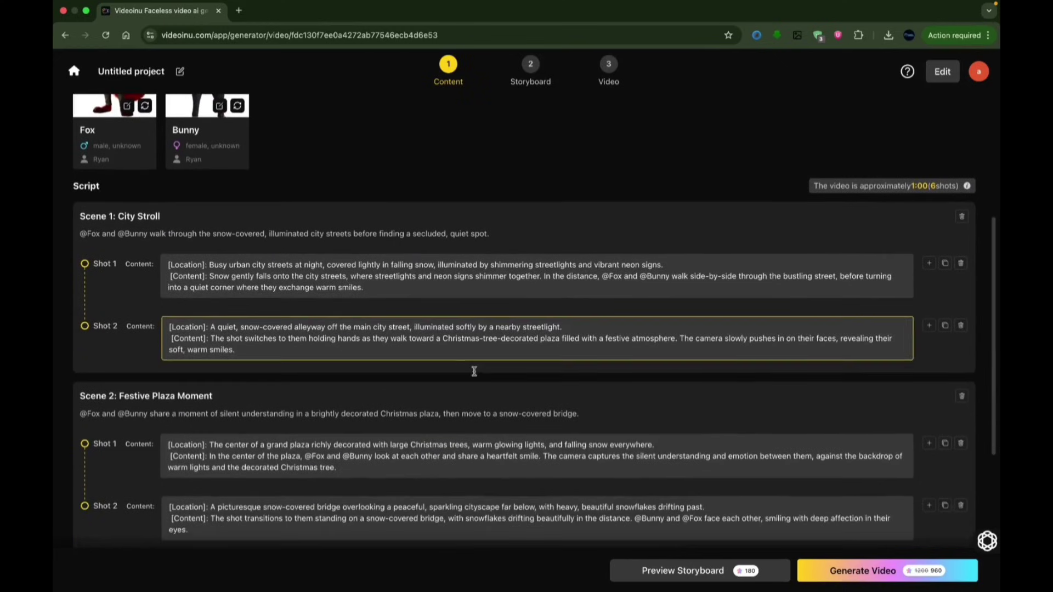
{"action": "scroll", "coordinate": [475, 373], "scroll_direction": "down", "scroll_amount": 4}
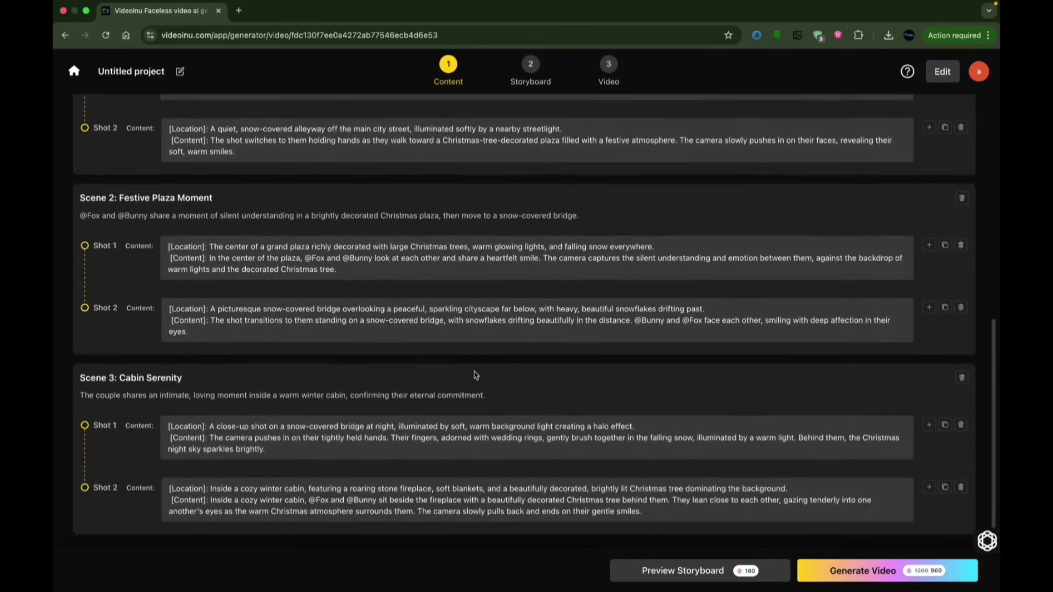
{"action": "scroll", "coordinate": [476, 373], "scroll_direction": "up", "scroll_amount": 10}
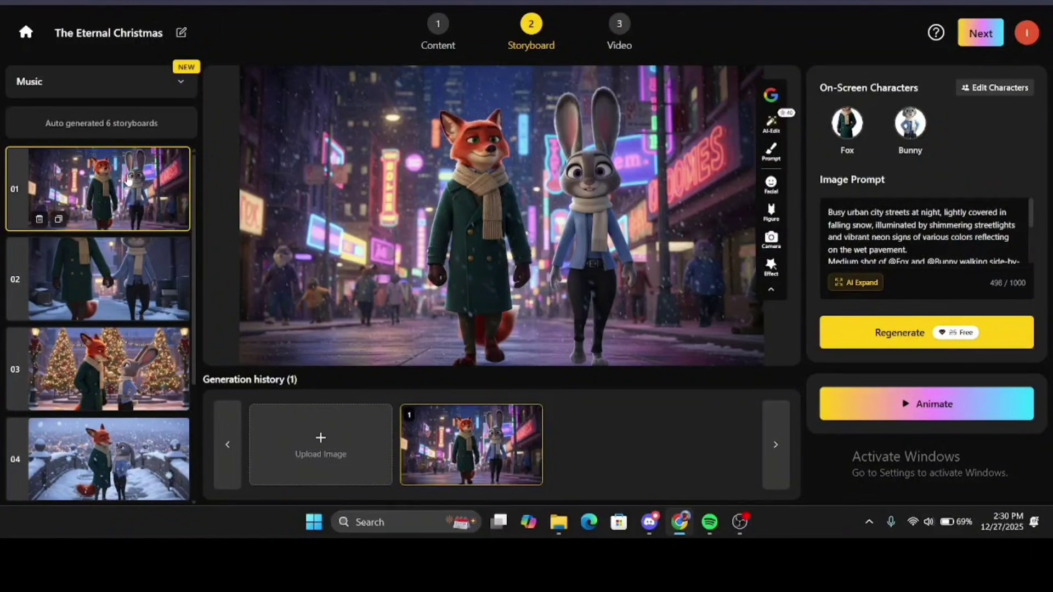
{"action": "scroll", "coordinate": [112, 302], "scroll_direction": "down", "scroll_amount": 3}
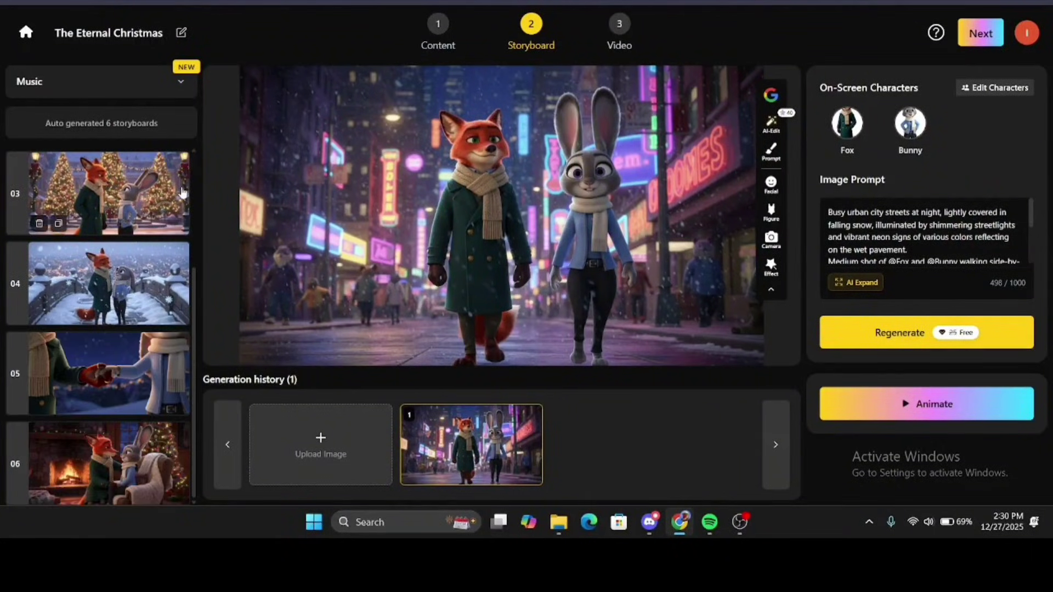
- Compose AI background music from the song description and apply 'Romantic Christmas Score' (2:21)
{"action": "scroll", "coordinate": [110, 286], "scroll_direction": "up", "scroll_amount": 3}
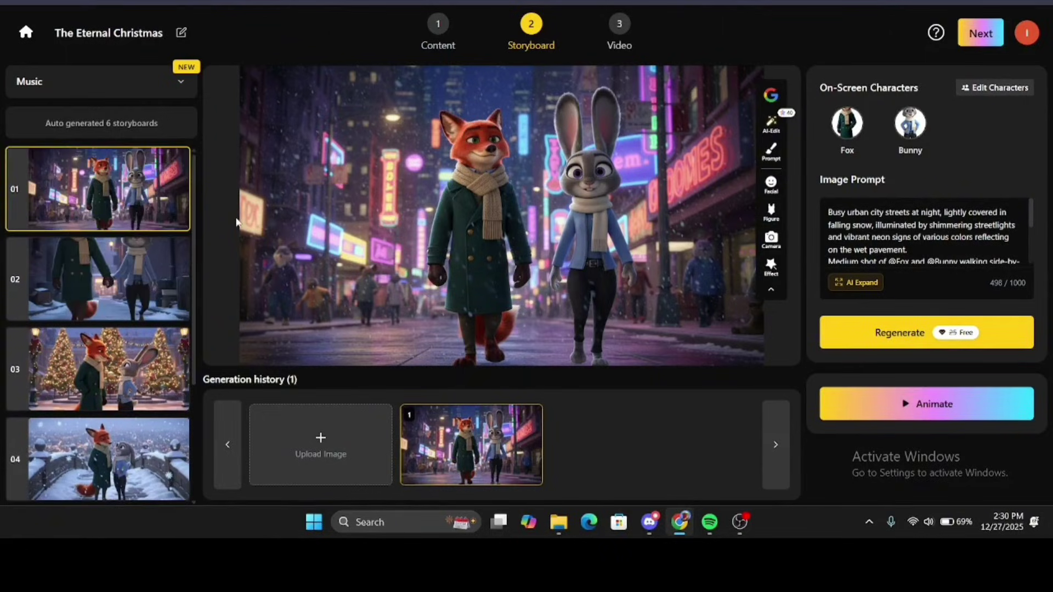
{"action": "left_click", "coordinate": [182, 84]}
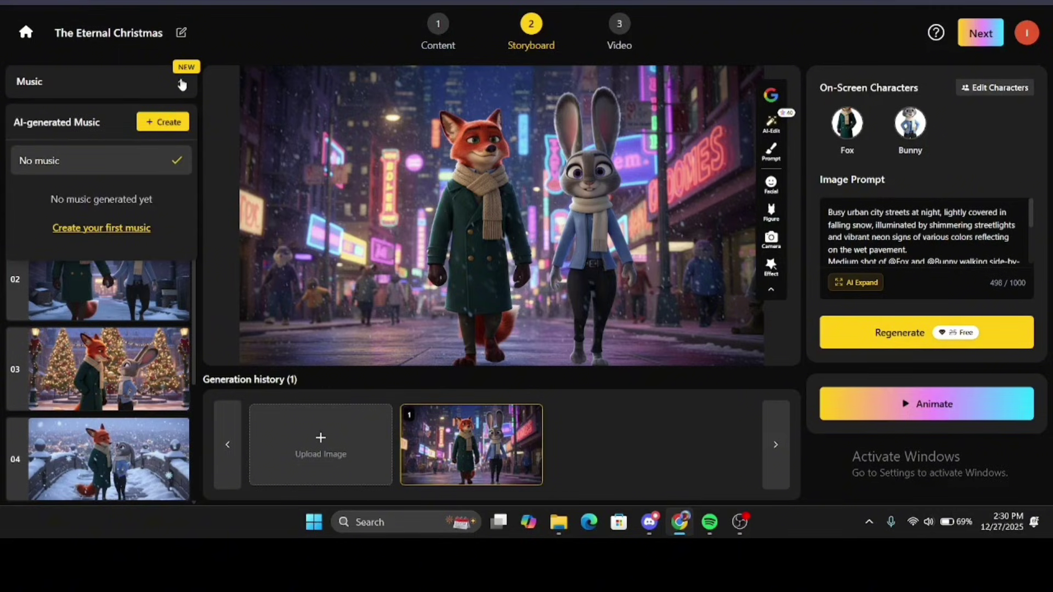
{"action": "left_click", "coordinate": [162, 123]}
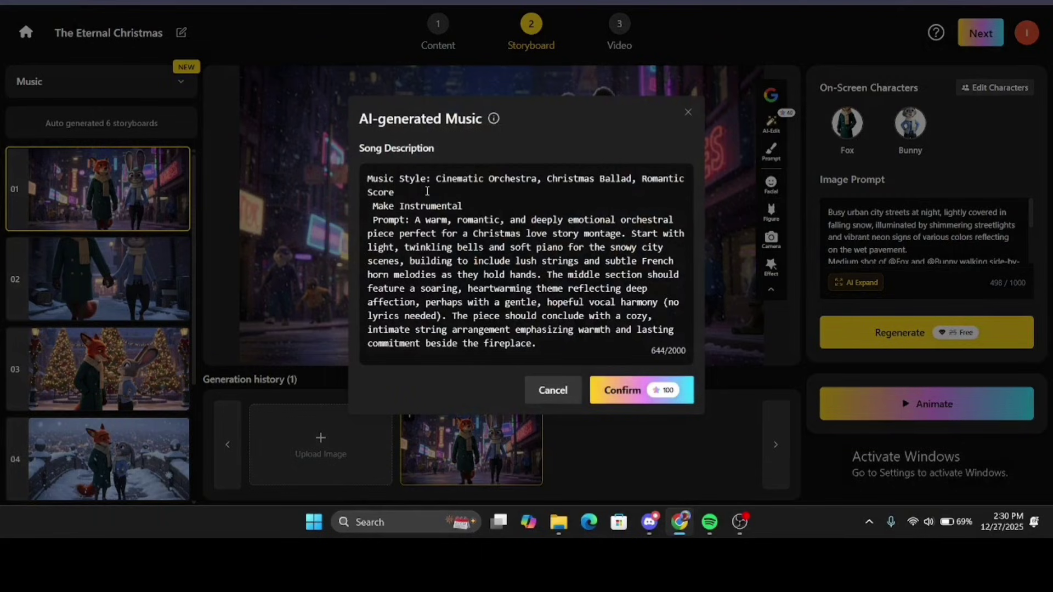
{"action": "left_click", "coordinate": [646, 393]}
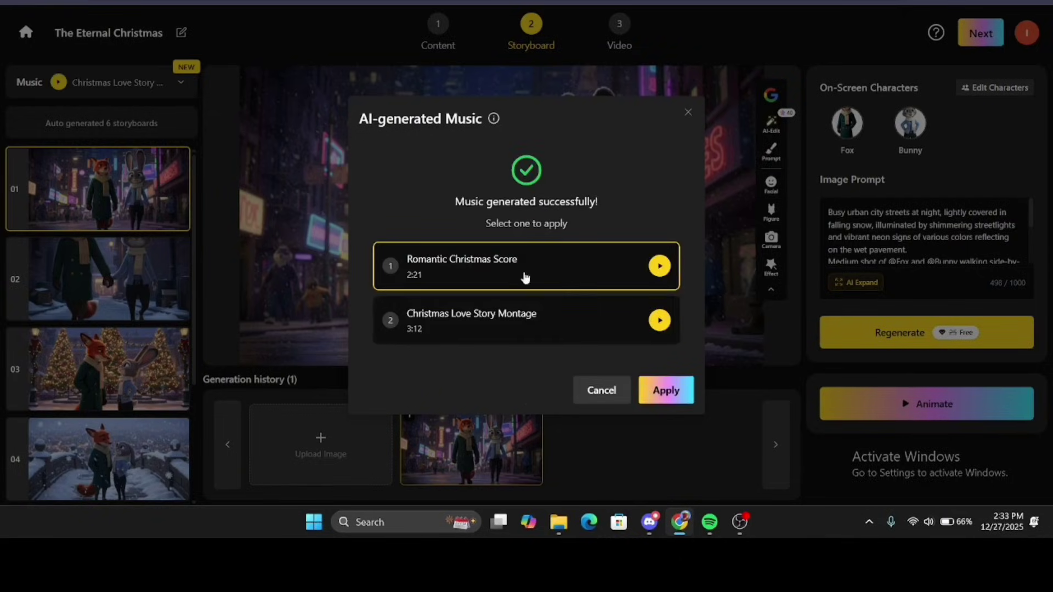
{"action": "left_click", "coordinate": [674, 388]}
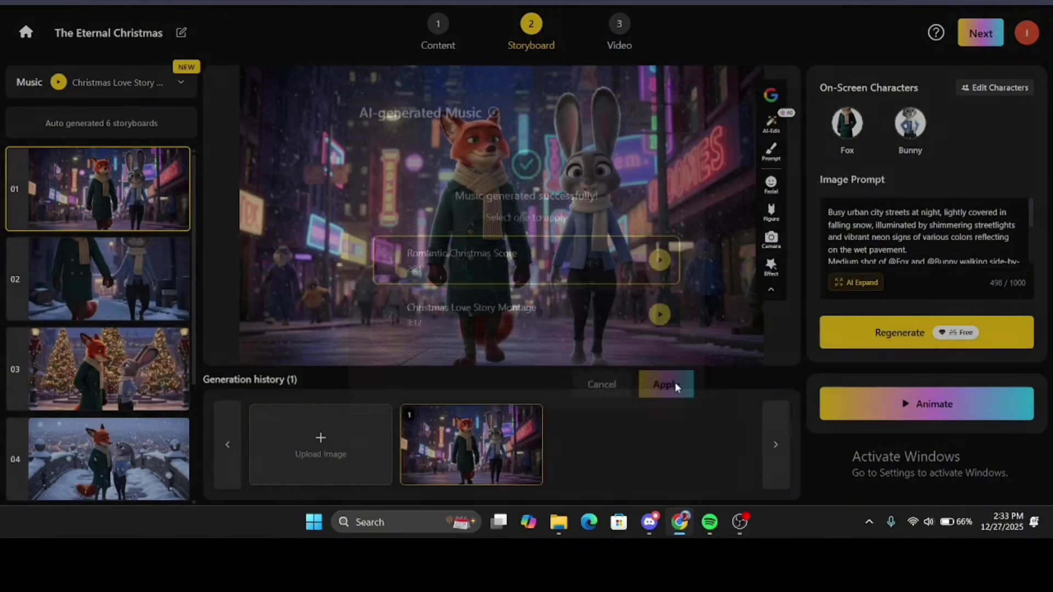
{"action": "left_click", "coordinate": [925, 402]}
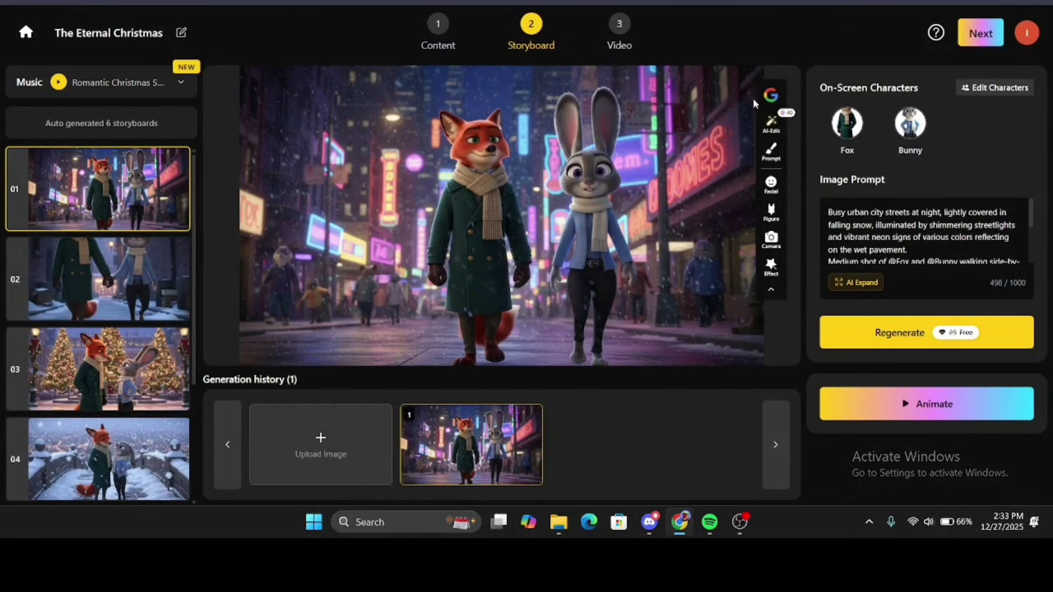
- Animate all six storyboard shots with Sora and continue to the Video step
{"action": "left_click", "coordinate": [858, 401]}
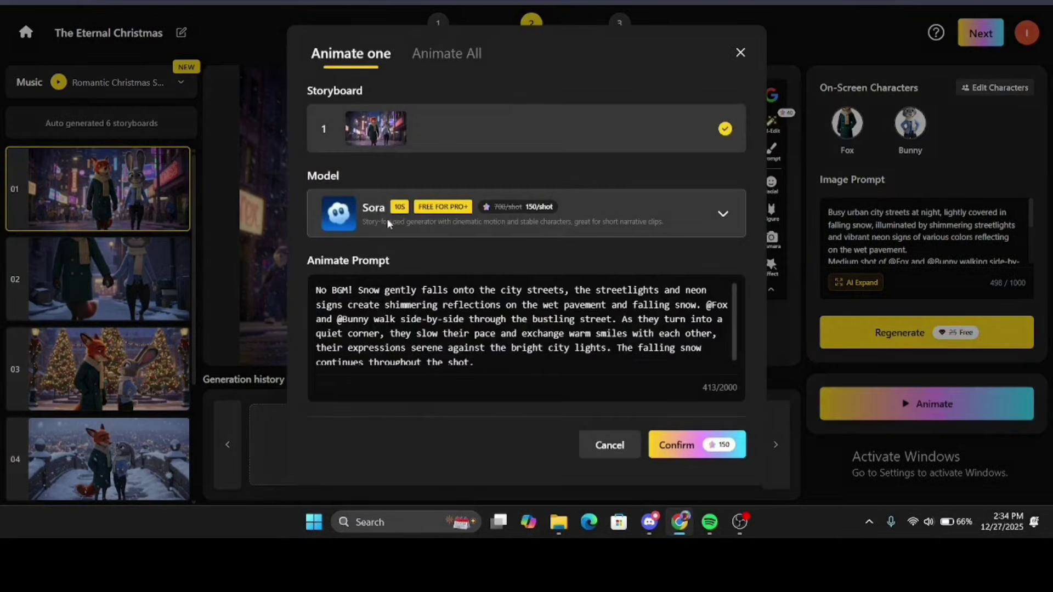
{"action": "left_click", "coordinate": [457, 63]}
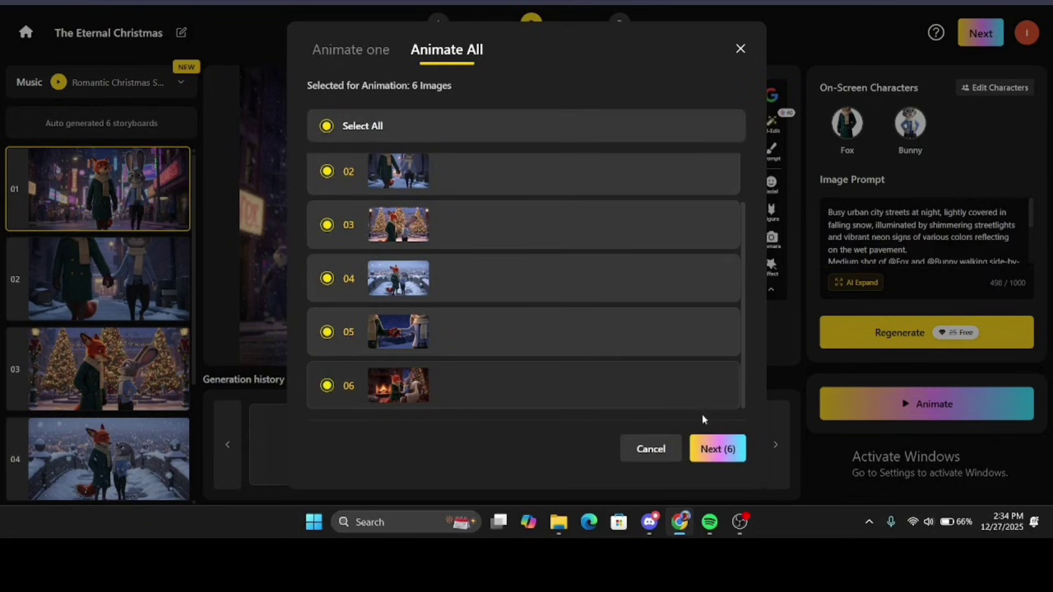
{"action": "left_click", "coordinate": [720, 450]}
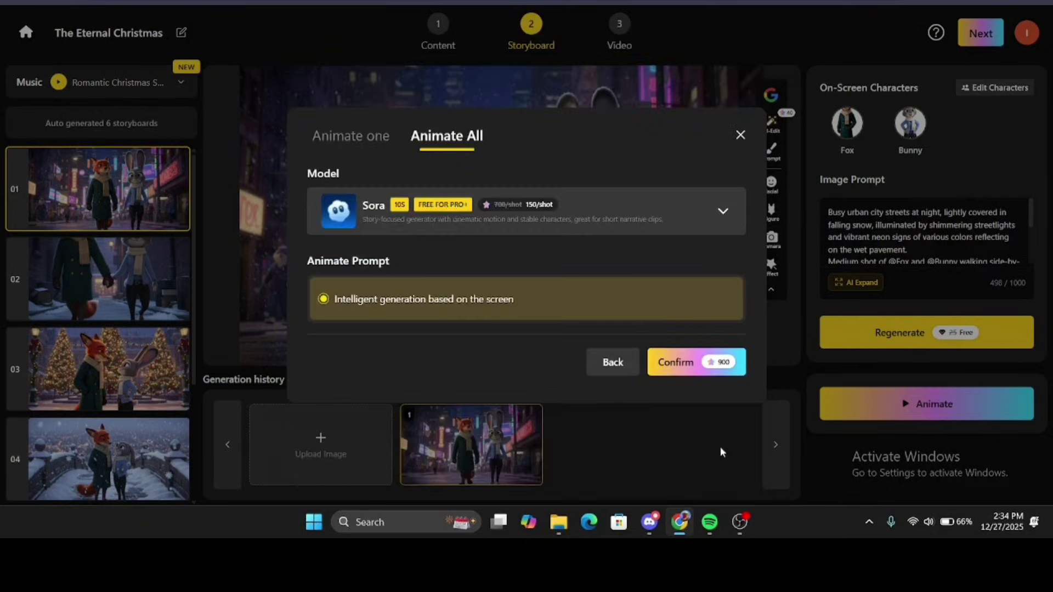
{"action": "left_click", "coordinate": [694, 374]}
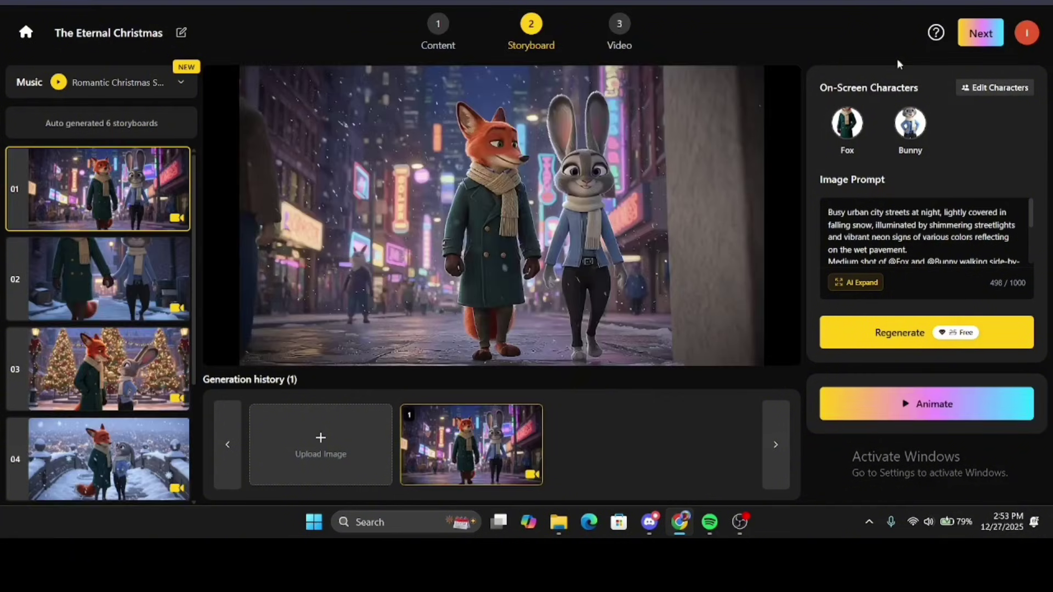
{"action": "left_click", "coordinate": [975, 33]}
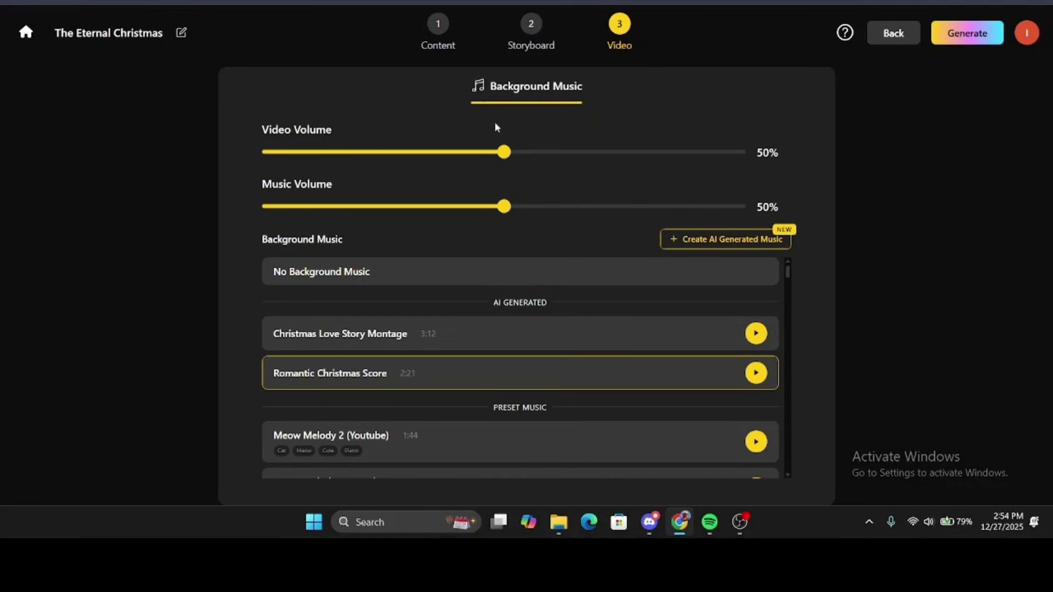
{"action": "mouse_move", "coordinate": [493, 137]}
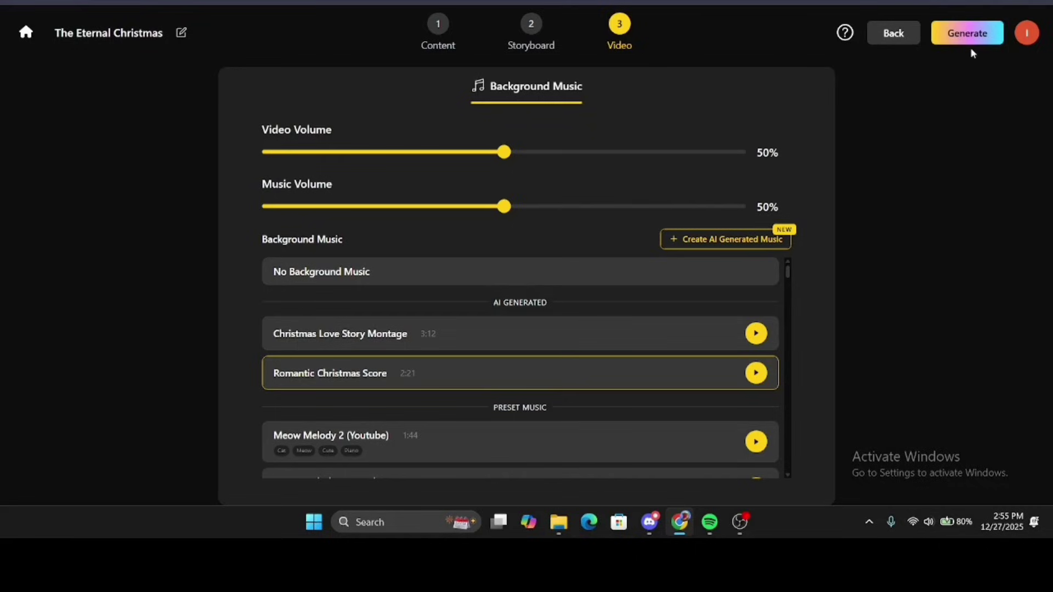